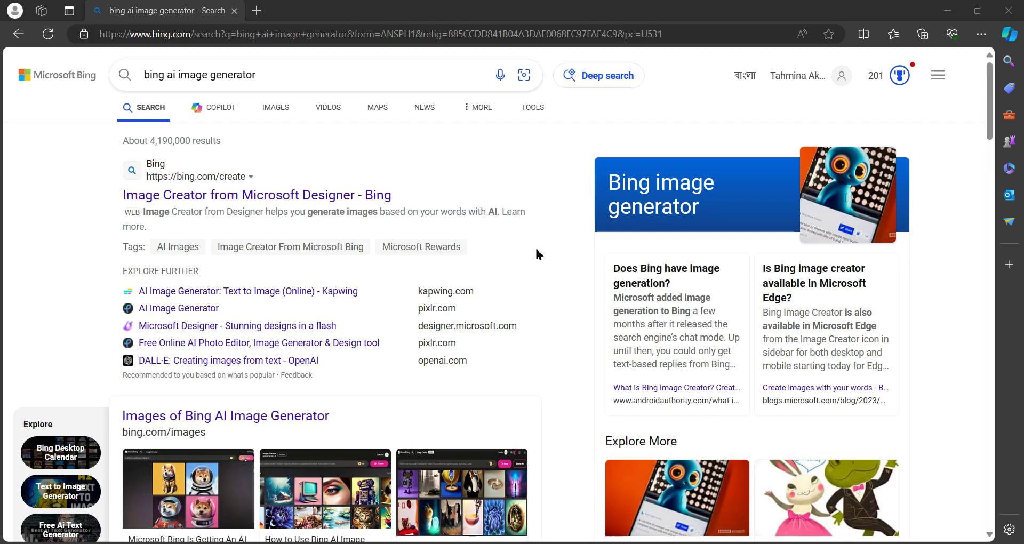
Open the Image Creator from Microsoft Designer result on the Bing search page
{"action": "scroll", "coordinate": [18, 214], "scroll_direction": "down", "scroll_amount": 3}
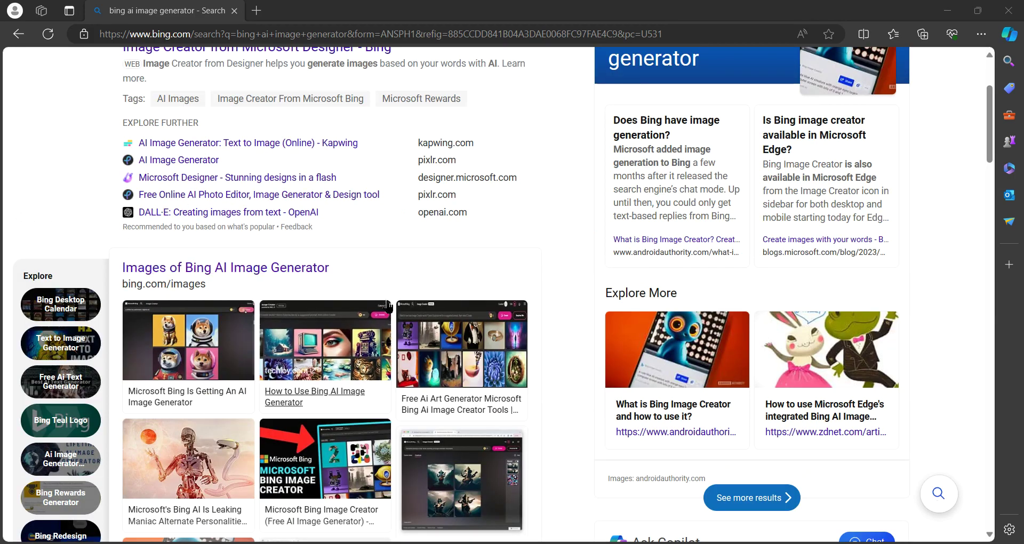
{"action": "scroll", "coordinate": [266, 266], "scroll_direction": "up", "scroll_amount": 3}
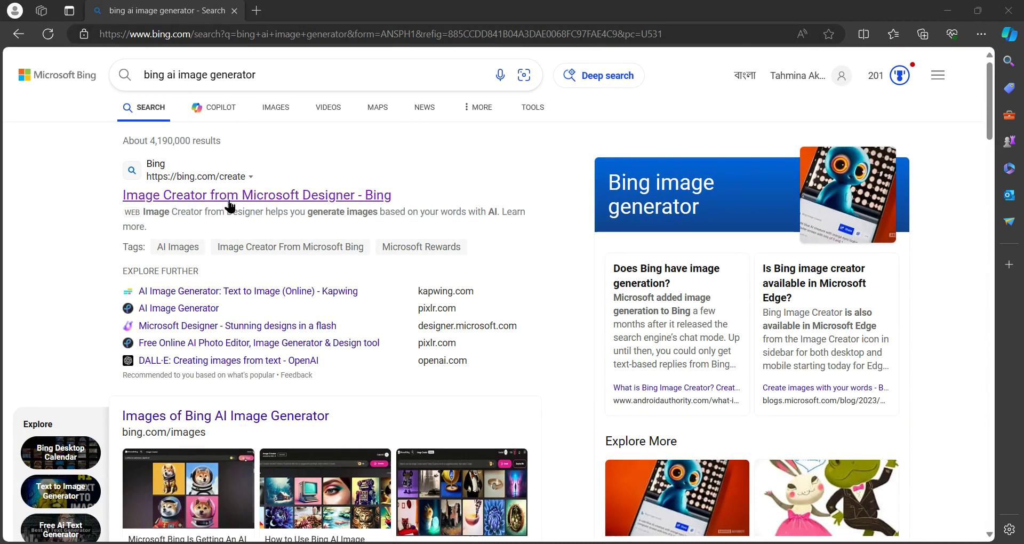
{"action": "left_click", "coordinate": [270, 195]}
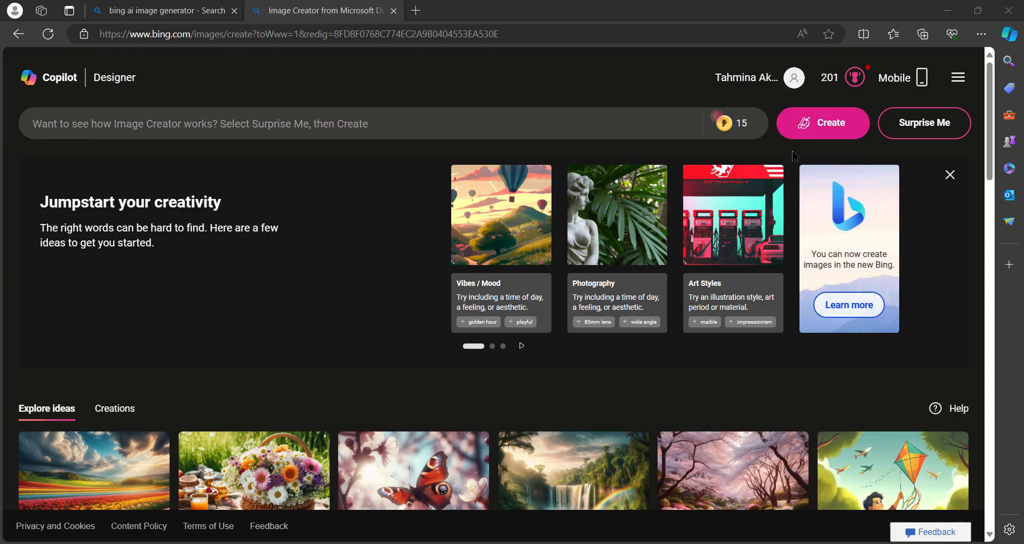
Look through the Explore ideas gallery and the frequently asked questions, including the answer to "What is Image Creator?"
{"action": "scroll", "coordinate": [342, 259], "scroll_direction": "down", "scroll_amount": 5}
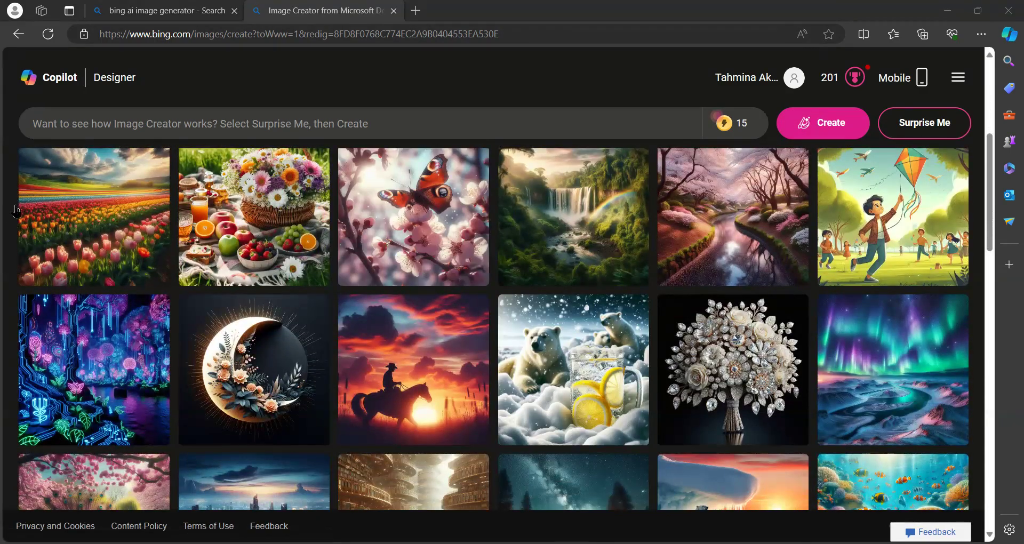
{"action": "scroll", "coordinate": [397, 337], "scroll_direction": "down", "scroll_amount": 8}
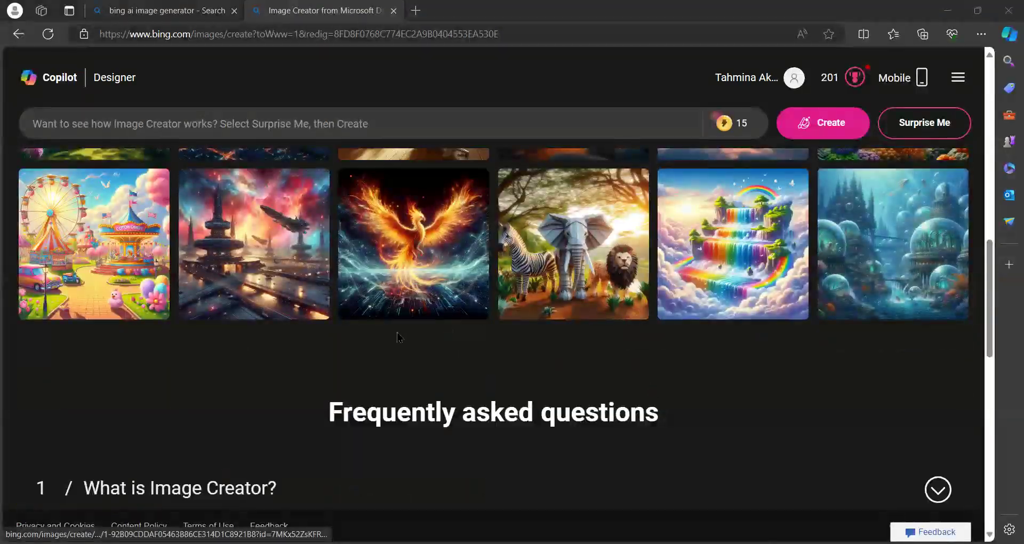
{"action": "scroll", "coordinate": [240, 394], "scroll_direction": "up", "scroll_amount": 10}
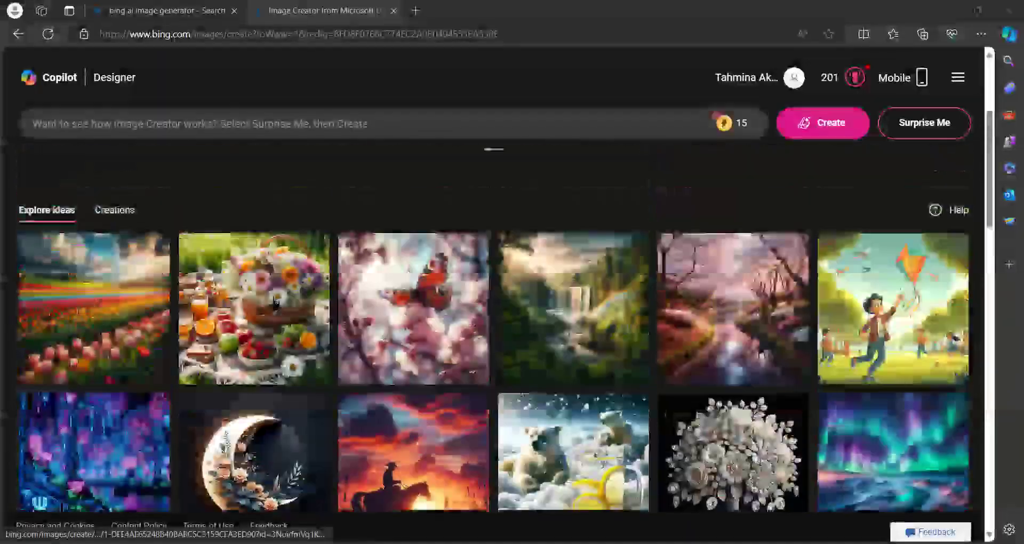
{"action": "scroll", "coordinate": [22, 220], "scroll_direction": "down", "scroll_amount": 3}
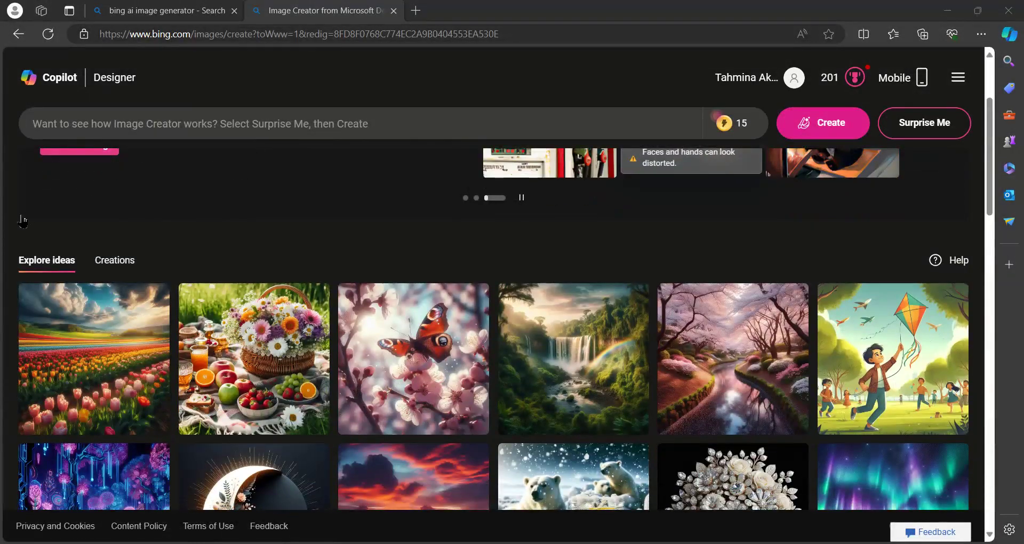
{"action": "scroll", "coordinate": [418, 292], "scroll_direction": "down", "scroll_amount": 15}
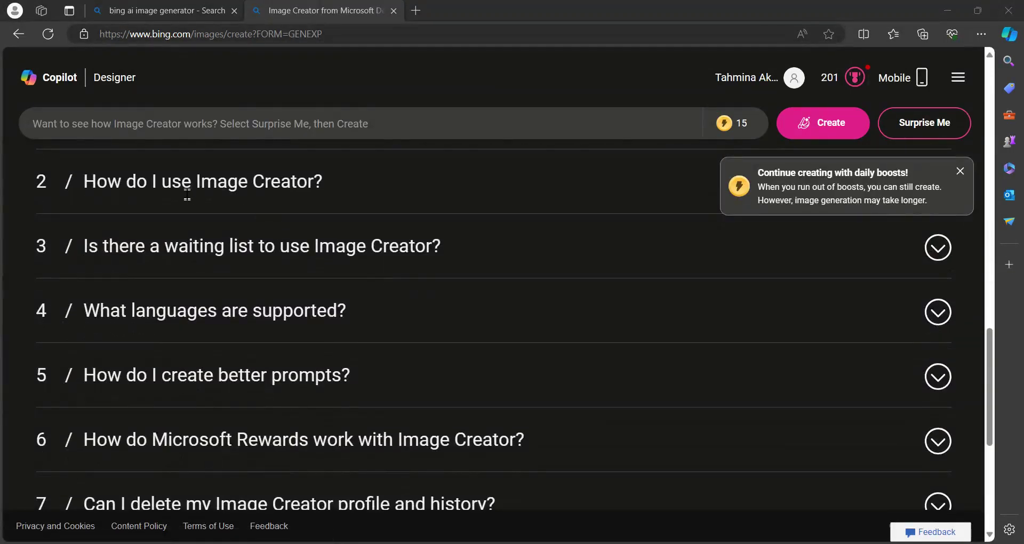
{"action": "scroll", "coordinate": [187, 194], "scroll_direction": "up", "scroll_amount": 3}
{"action": "left_click", "coordinate": [343, 241]}
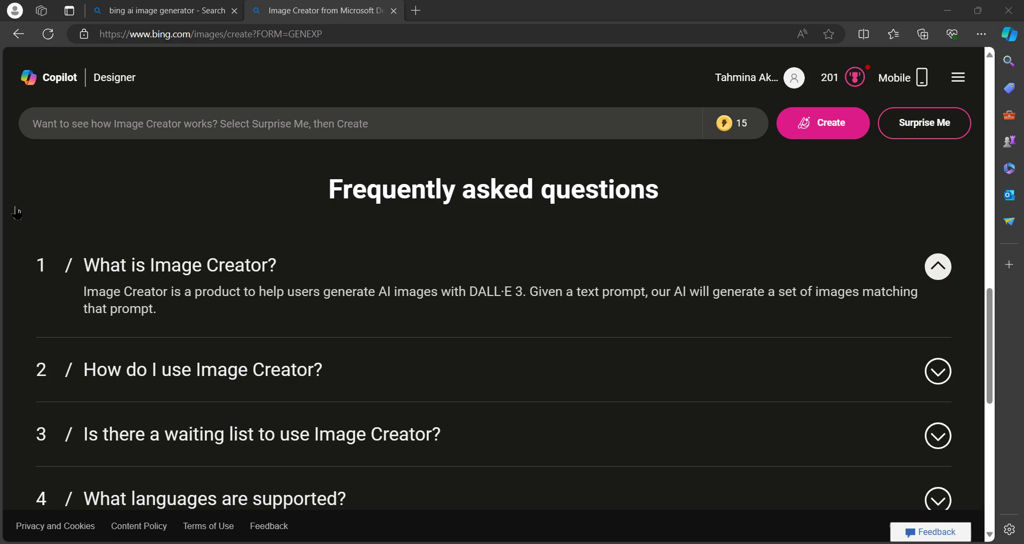
{"action": "scroll", "coordinate": [501, 315], "scroll_direction": "up", "scroll_amount": 5}
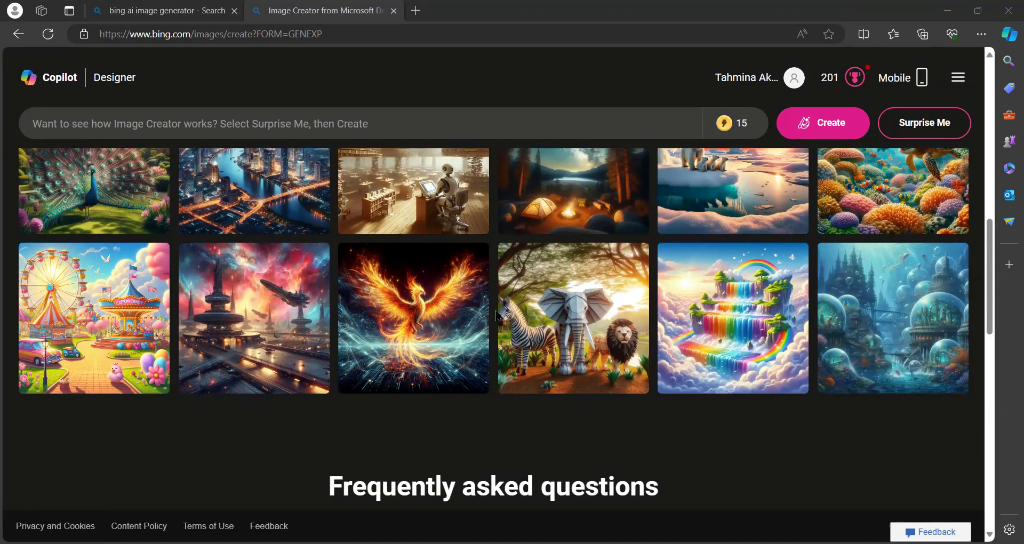
{"action": "scroll", "coordinate": [497, 316], "scroll_direction": "up", "scroll_amount": 10}
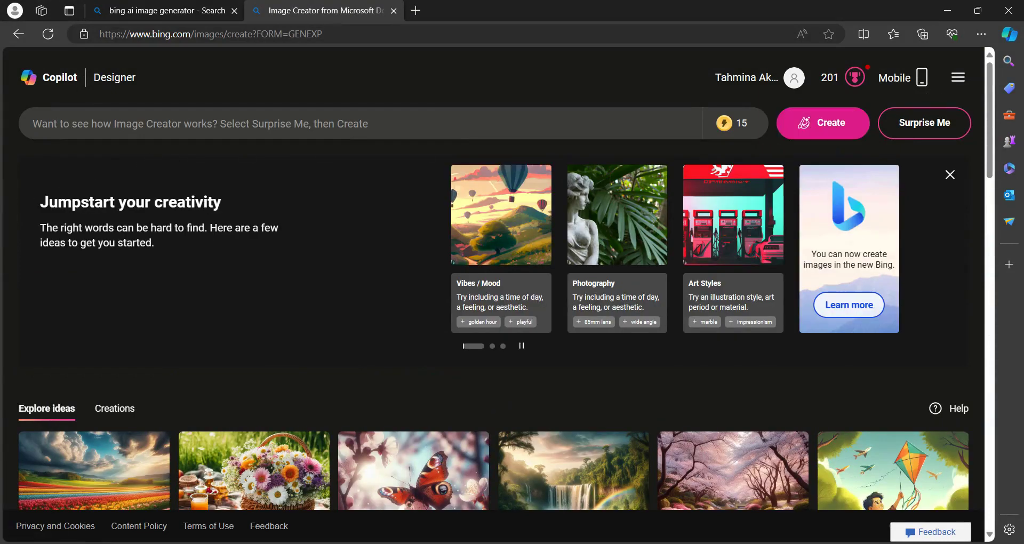
Generate images from the prompt "a girl walking beside the river"
{"action": "left_click", "coordinate": [57, 123]}
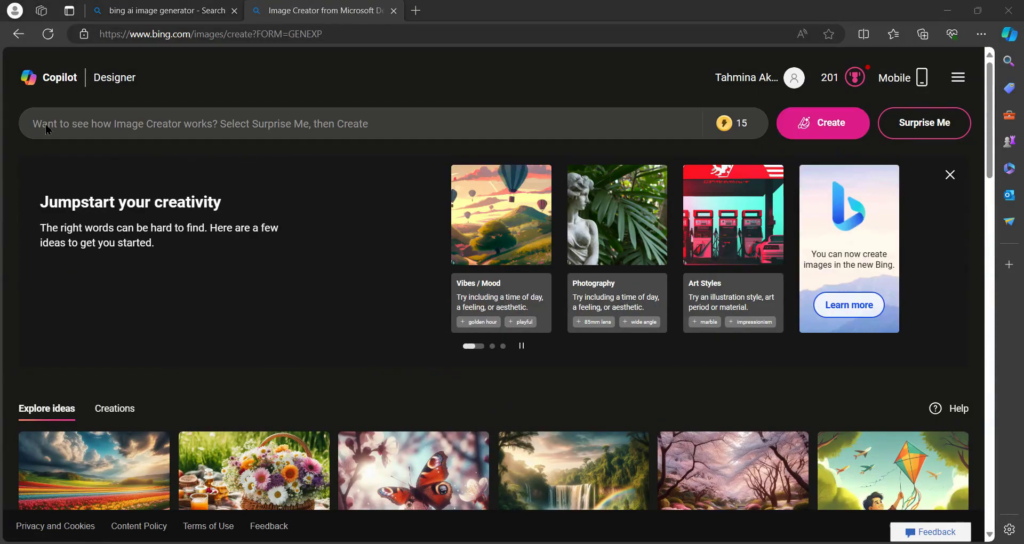
{"action": "left_click", "coordinate": [165, 124]}
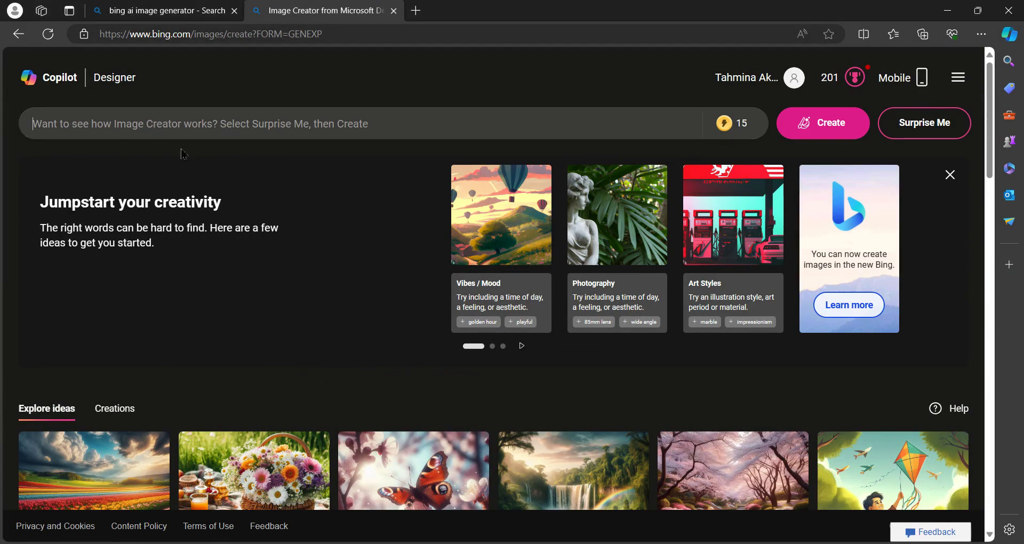
{"action": "left_click", "coordinate": [43, 215]}
{"action": "left_click", "coordinate": [89, 126]}
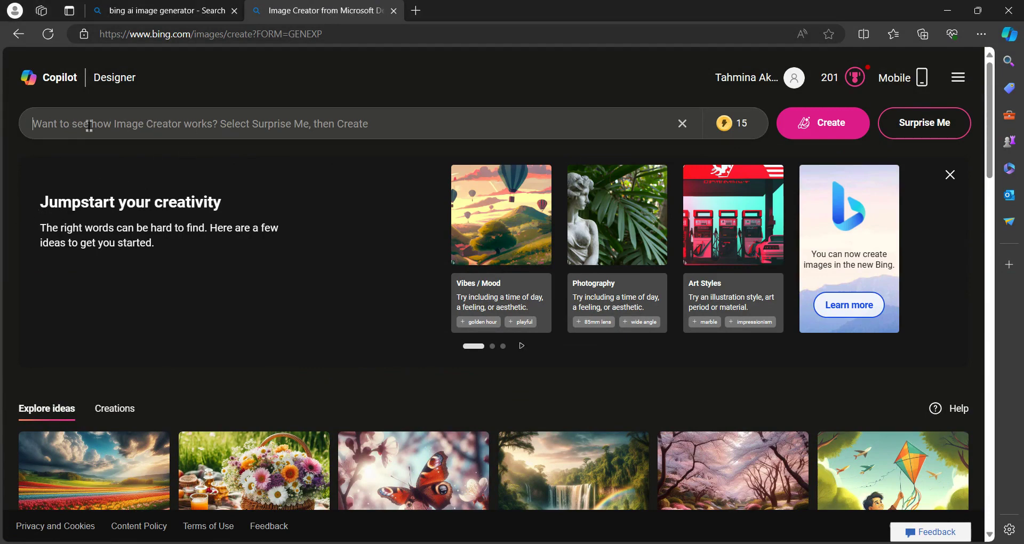
{"action": "type", "text": "a girl walking beside the river"}
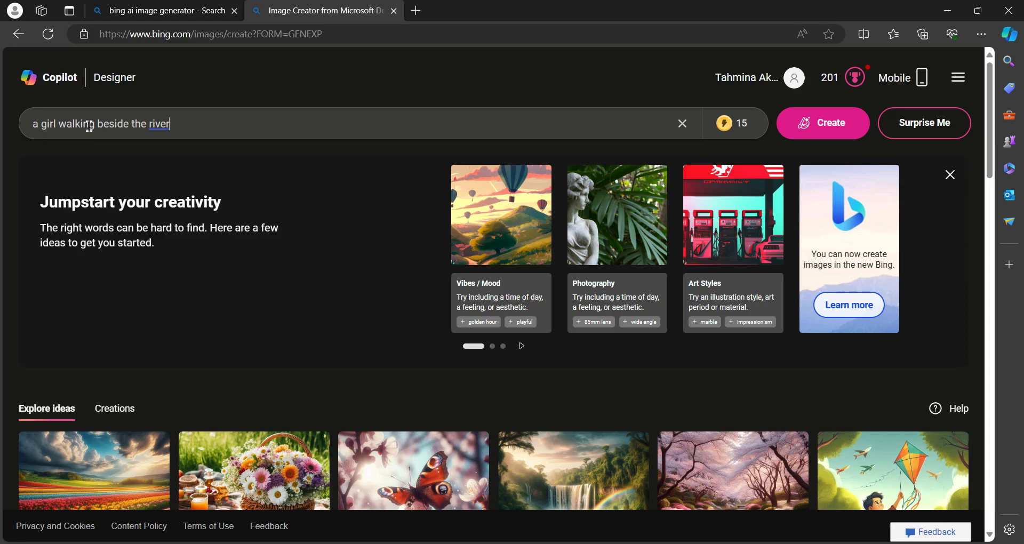
{"action": "key", "text": "Return"}
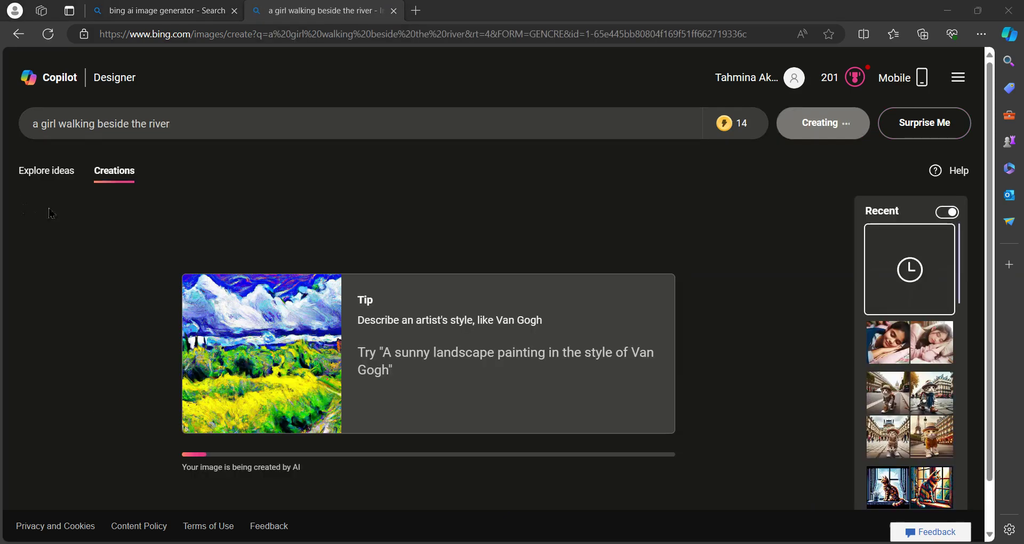
Open the black-and-white image of the girl with a backpack and download it
{"action": "scroll", "coordinate": [393, 267], "scroll_direction": "down", "scroll_amount": 1}
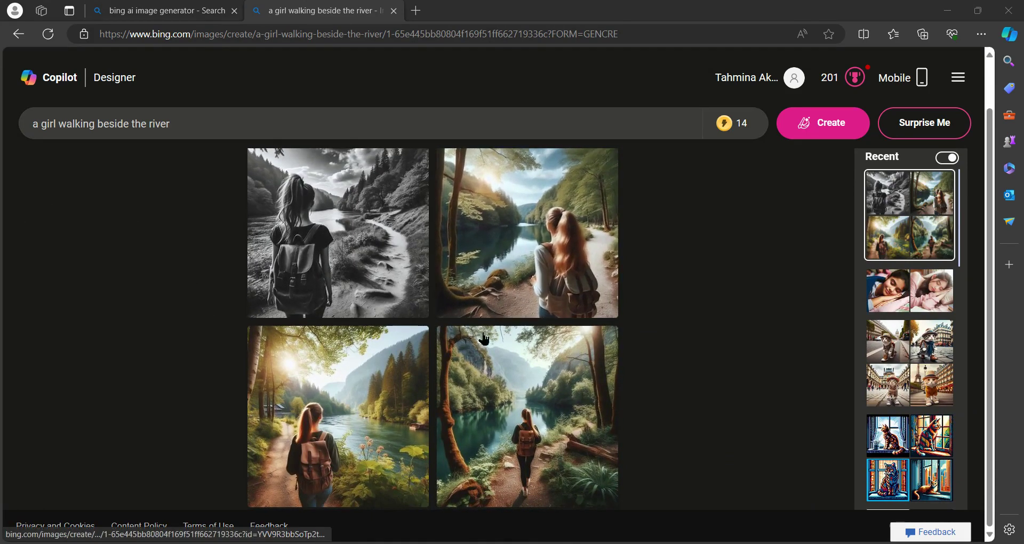
{"action": "left_click", "coordinate": [405, 229]}
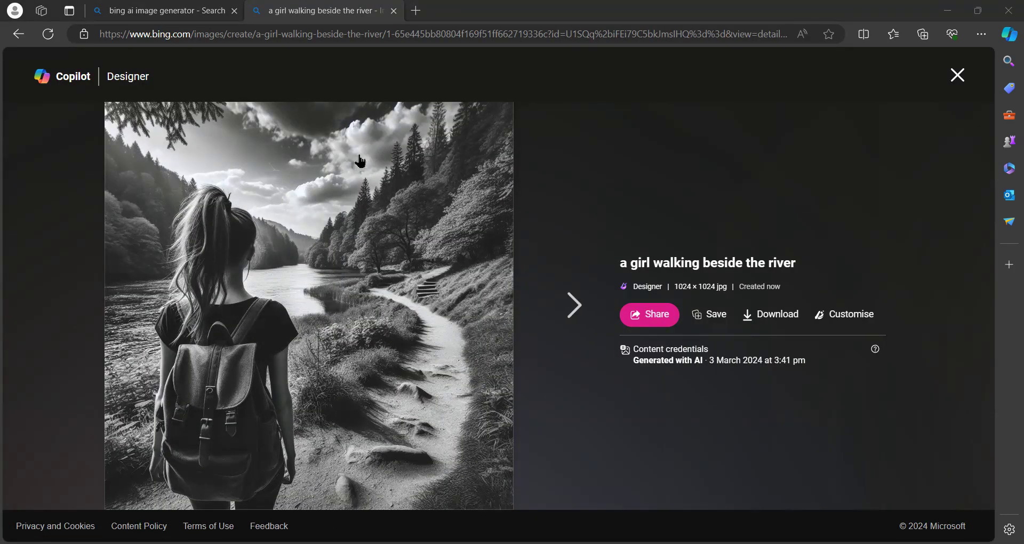
{"action": "left_click", "coordinate": [766, 315]}
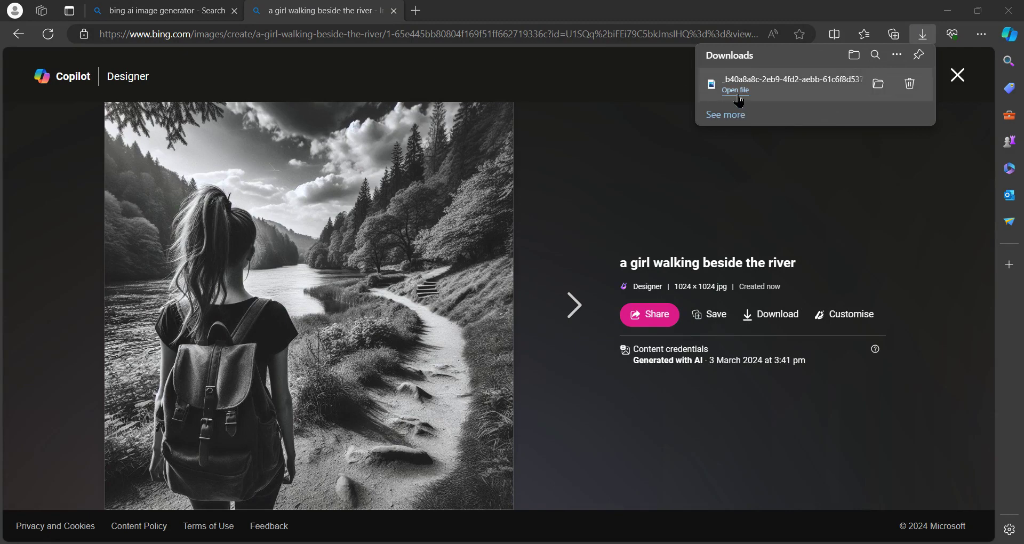
Open the downloaded image in Photos, inspect it at a closer zoom, and close the viewer
{"action": "left_click", "coordinate": [738, 97]}
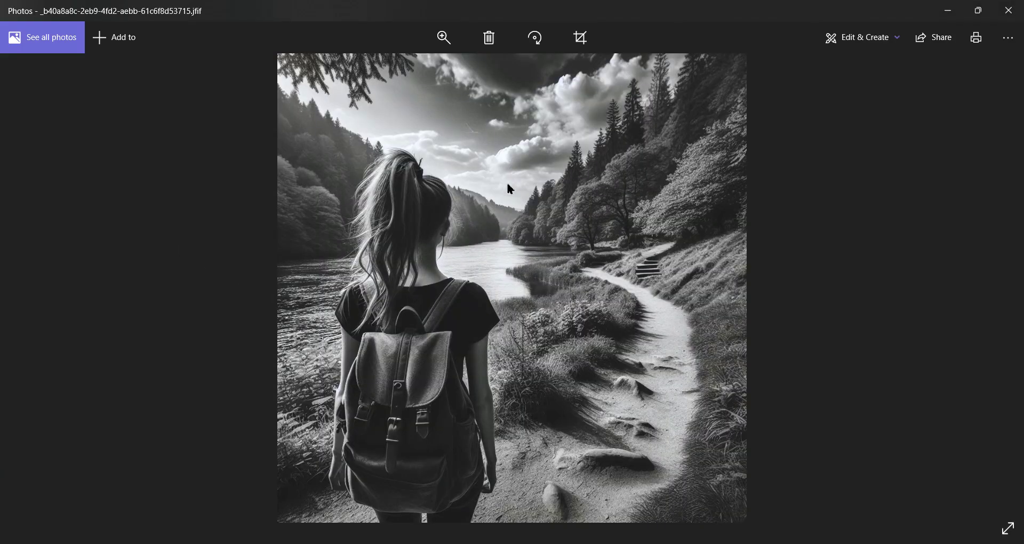
{"action": "left_click", "coordinate": [444, 38]}
{"action": "left_click", "coordinate": [432, 72]}
{"action": "left_click_drag", "start_coordinate": [433, 72], "coordinate": [397, 90]}
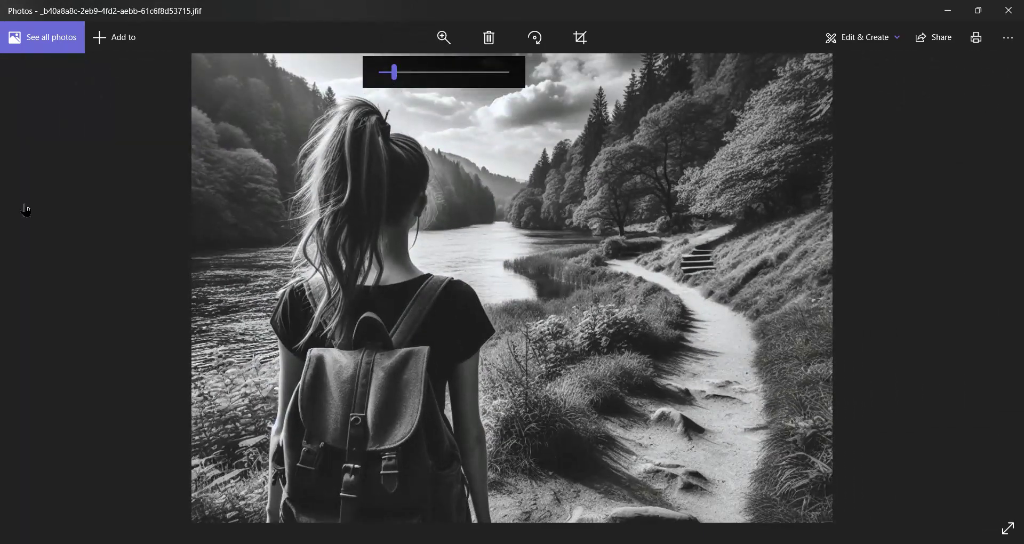
{"action": "left_click", "coordinate": [1008, 11]}
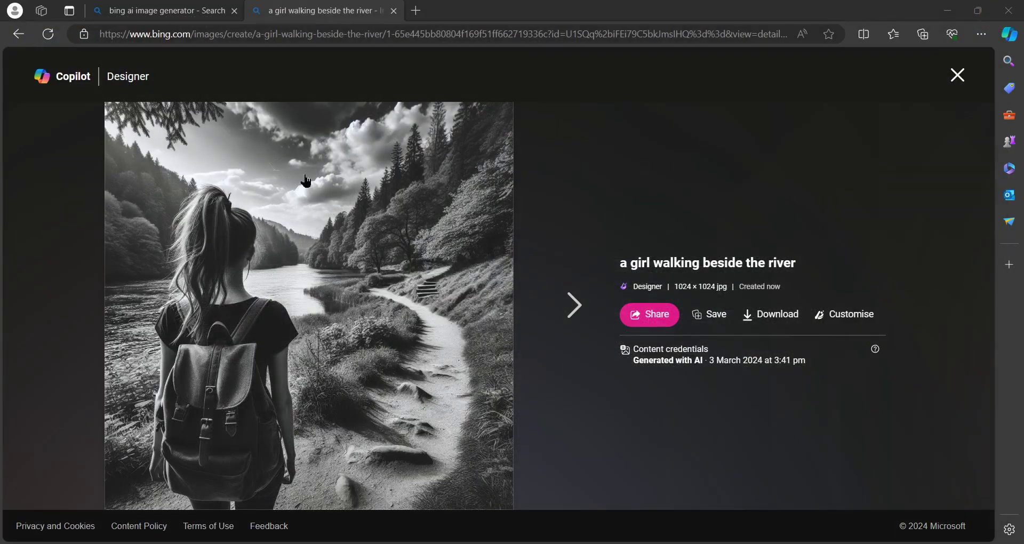
Save another copy of the black-and-white image as a JPEG in the Downloads folder and close its detail view
{"action": "right_click", "coordinate": [269, 190]}
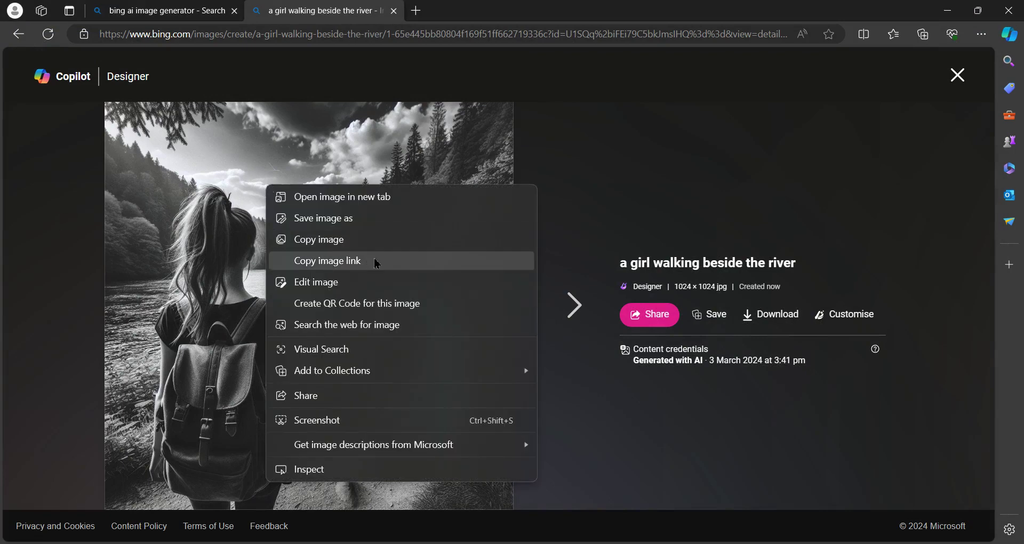
{"action": "left_click", "coordinate": [346, 223]}
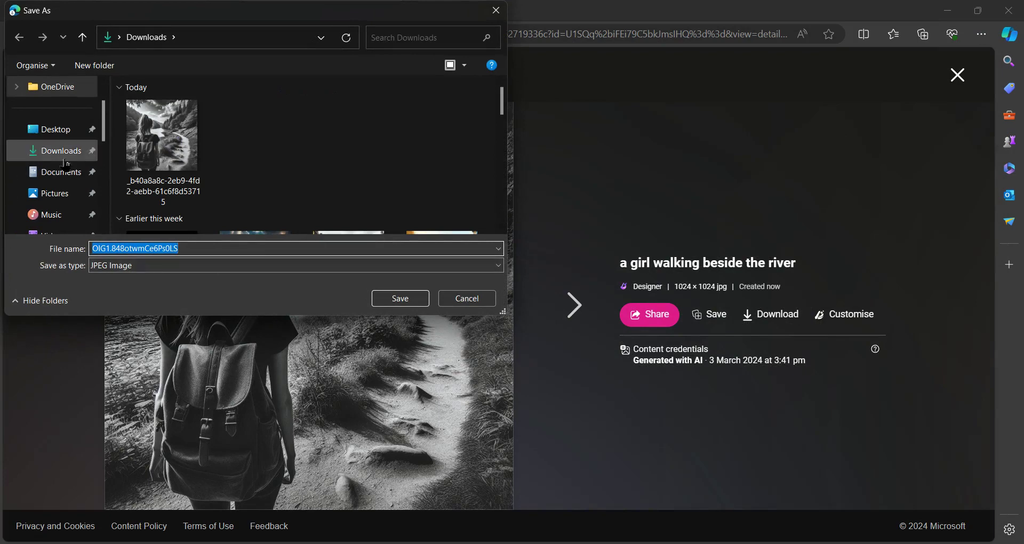
{"action": "left_click", "coordinate": [63, 159]}
{"action": "left_click", "coordinate": [399, 297]}
{"action": "left_click", "coordinate": [958, 77]}
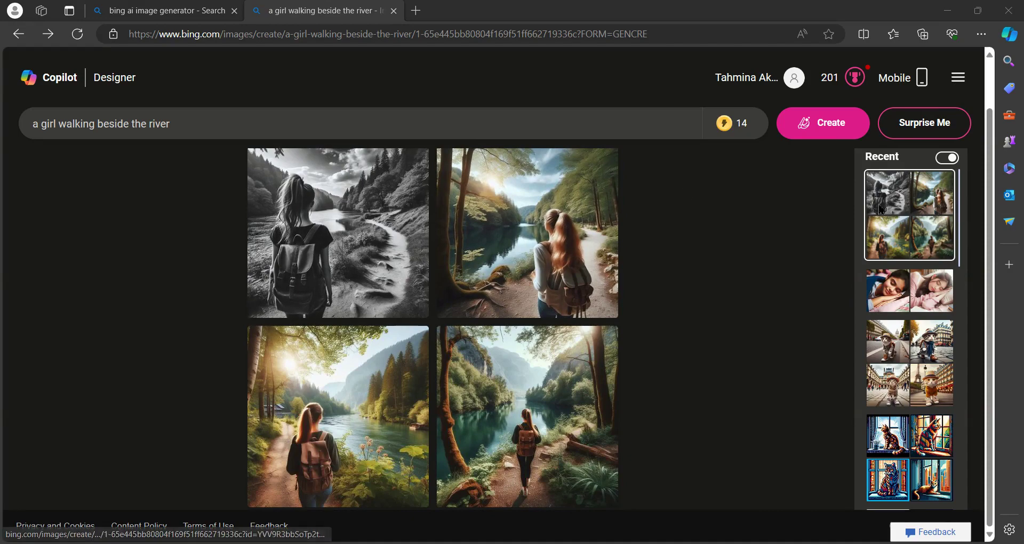
Generate images from the surprise prompt "3d typography of the letter A, on a yellow background, chrome shiny texture, ridges, minimal"
{"action": "scroll", "coordinate": [880, 209], "scroll_direction": "down", "scroll_amount": 9}
{"action": "scroll", "coordinate": [882, 286], "scroll_direction": "up", "scroll_amount": 3}
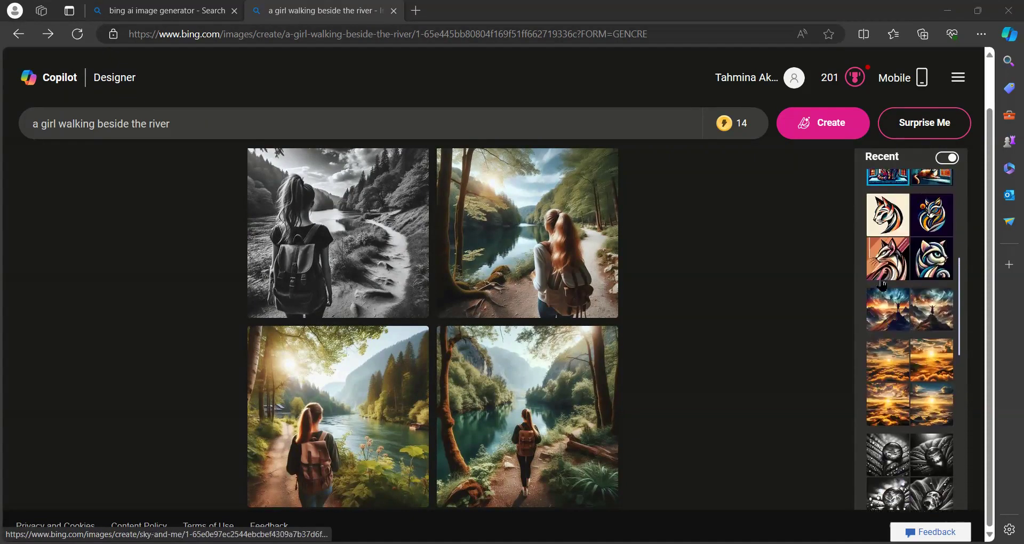
{"action": "scroll", "coordinate": [882, 285], "scroll_direction": "up", "scroll_amount": 6}
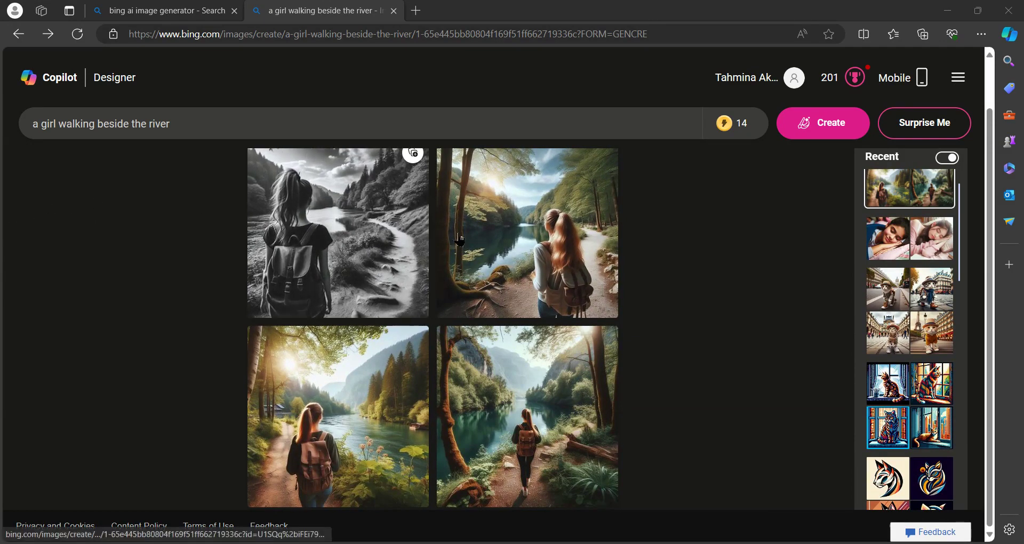
{"action": "left_click", "coordinate": [931, 128]}
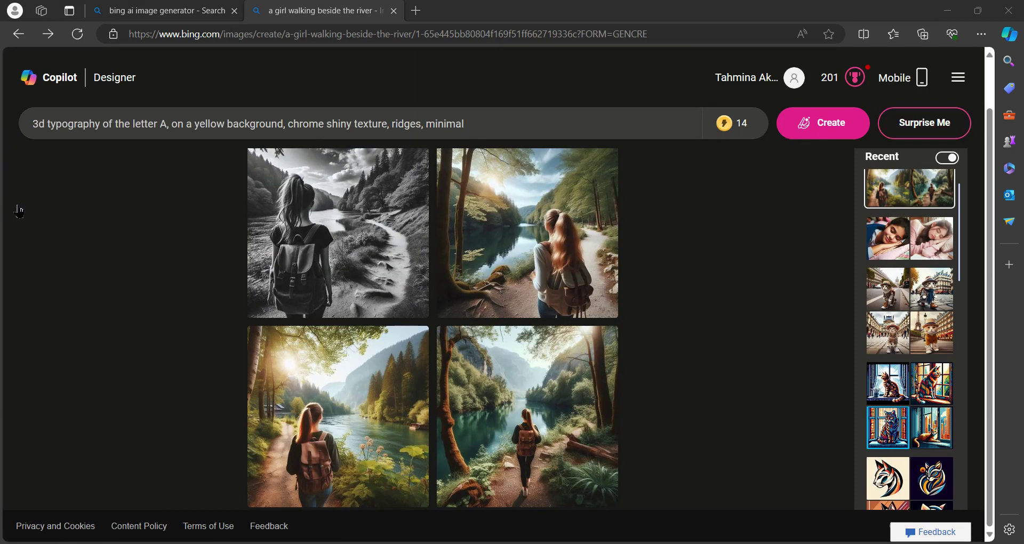
{"action": "key", "text": "Return"}
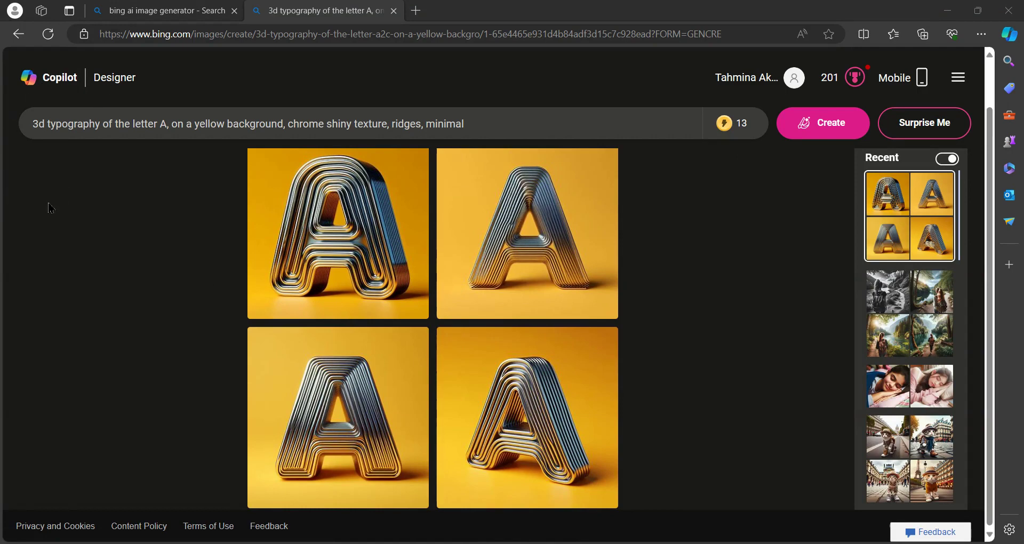
{"action": "scroll", "coordinate": [24, 213], "scroll_direction": "down", "scroll_amount": 1}
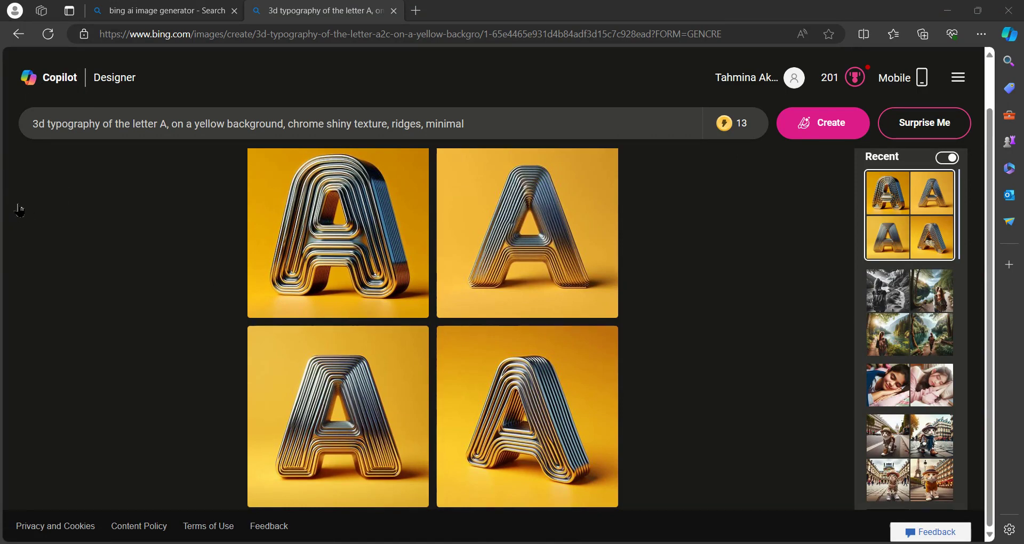
Set the page appearance to Dark
{"action": "left_click", "coordinate": [960, 79]}
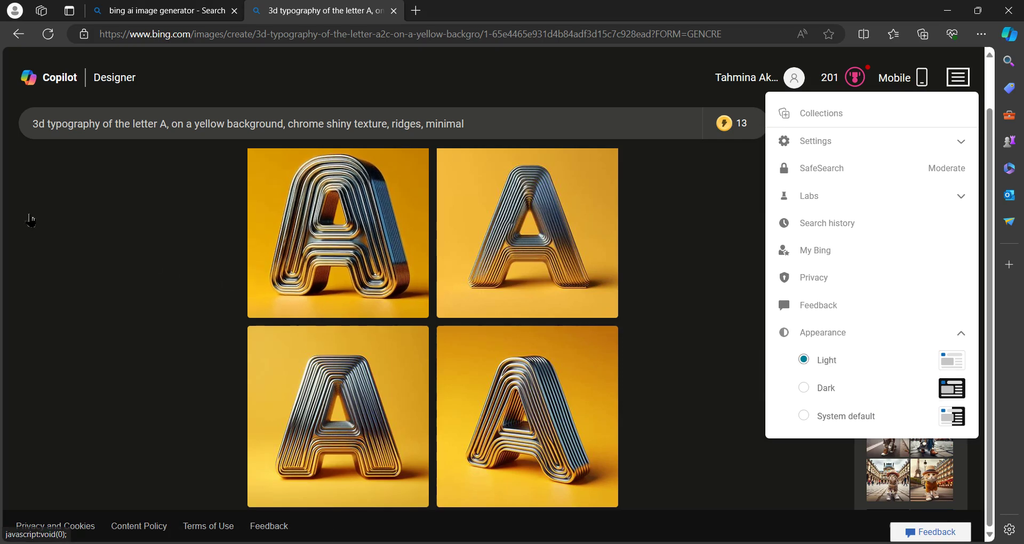
{"action": "left_click", "coordinate": [808, 391]}
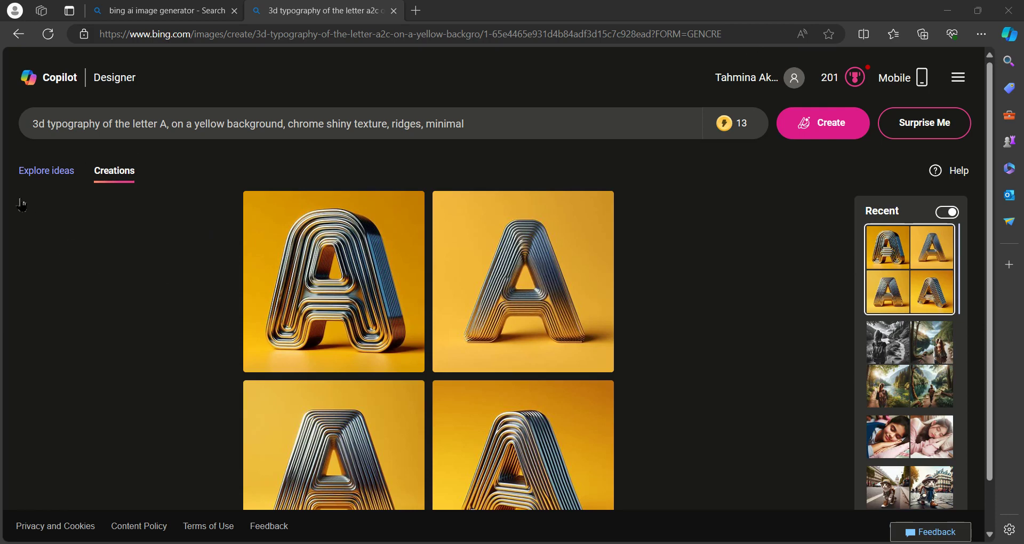
View the Bing mobile experience information
{"action": "mouse_move", "coordinate": [728, 129]}
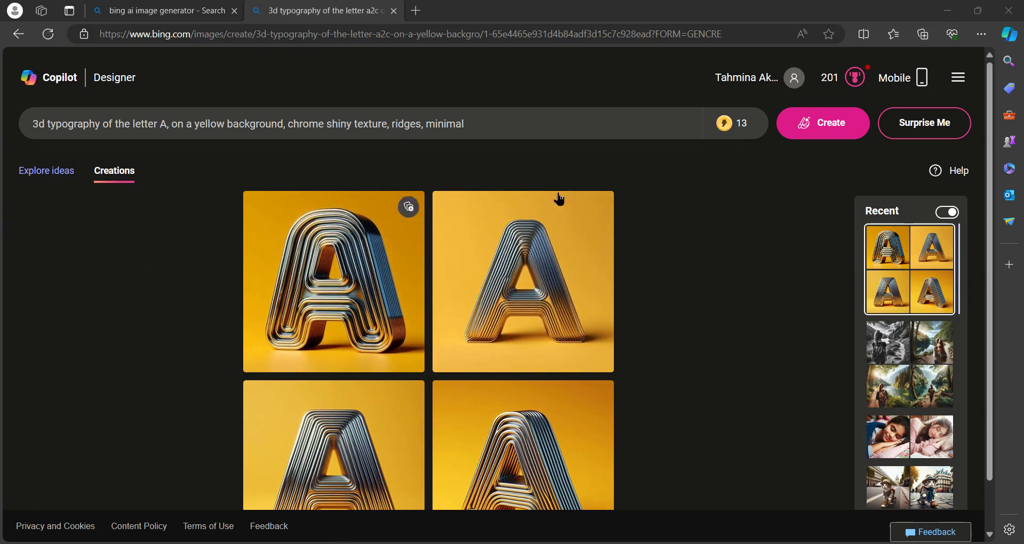
{"action": "mouse_move", "coordinate": [921, 77]}
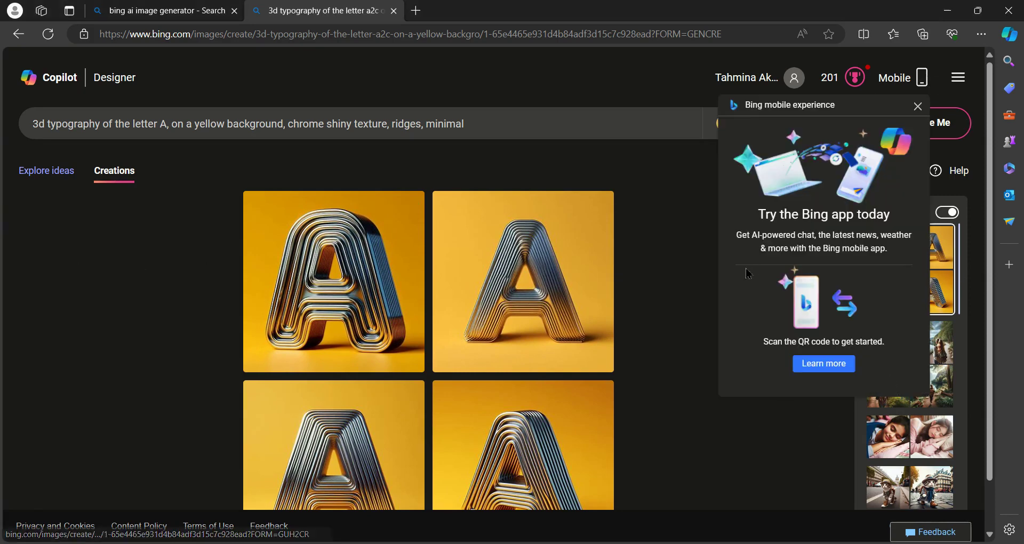